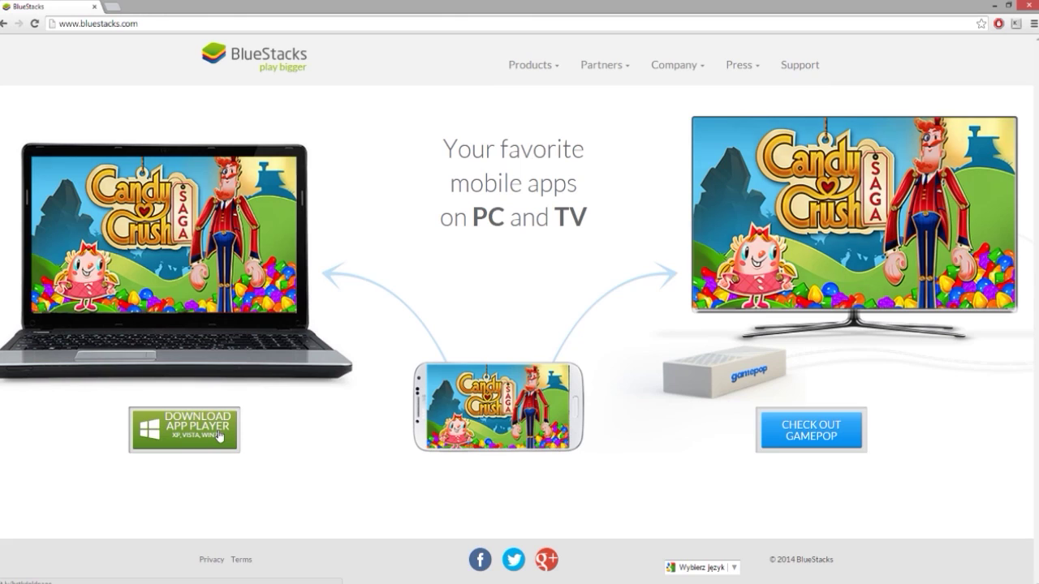
- Minimize the browser, switch to BlueStacks App Player and swipe through its home screen pages
left_click(993, 6)
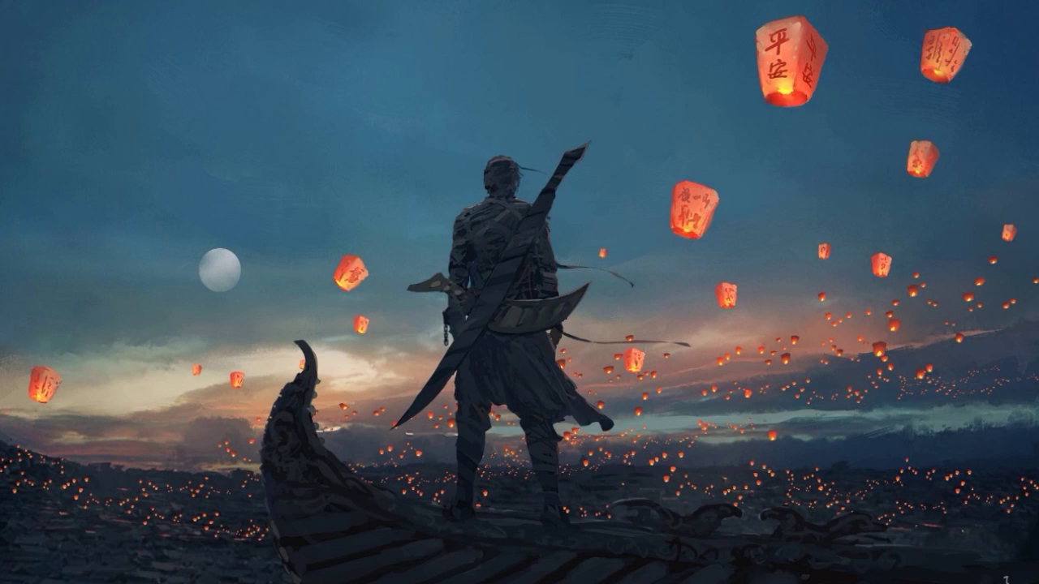
left_click(134, 583)
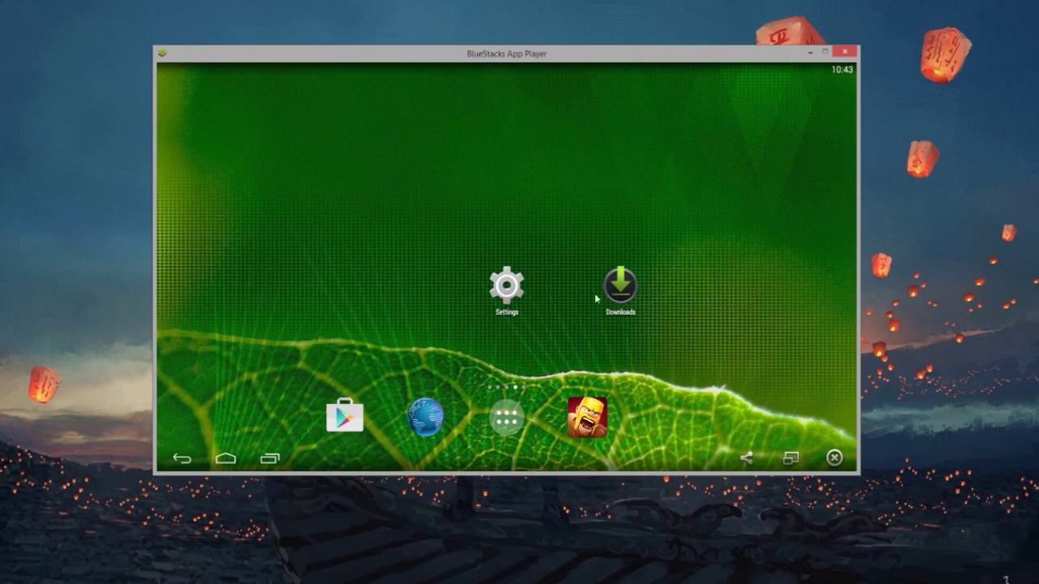
left_click_drag(670, 272, 696, 253)
left_click_drag(357, 270, 544, 274)
left_click_drag(424, 319, 634, 287)
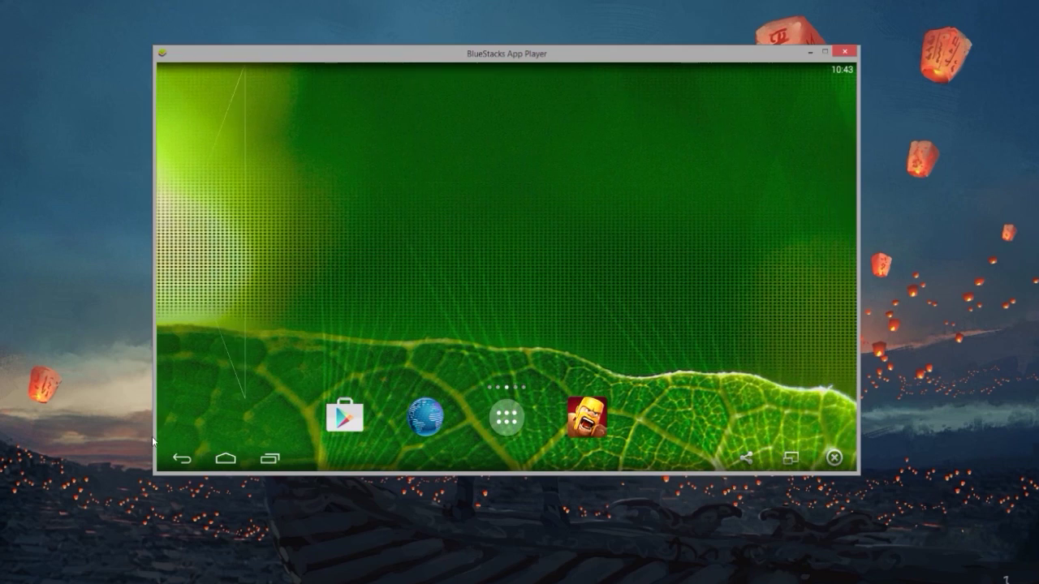
- Switch to Open Broadcaster Software and start the stream preview of Scene 2
left_click(166, 577)
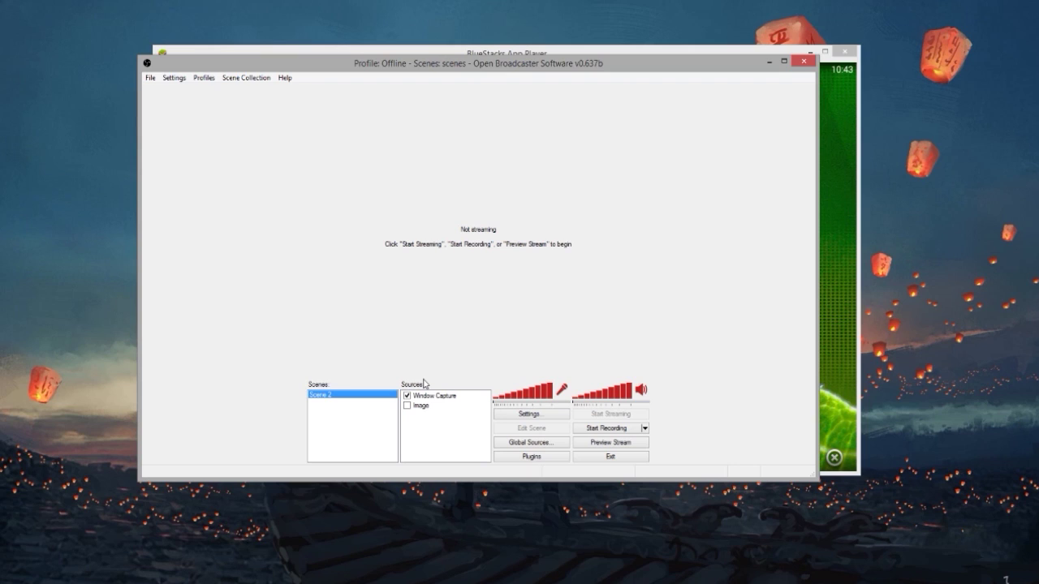
left_click_drag(553, 66, 592, 87)
left_click(654, 467)
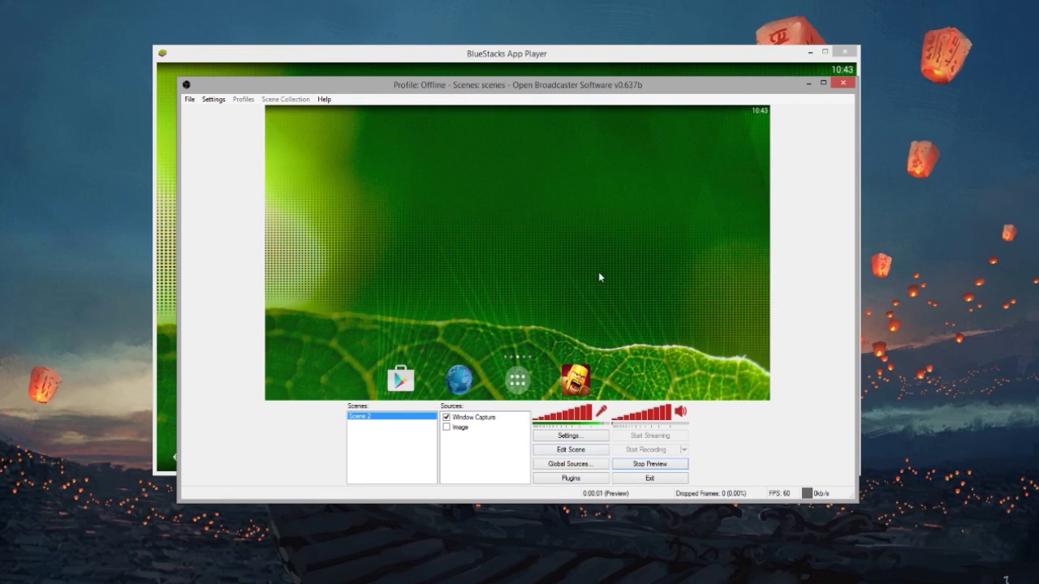
- Narrow the Open Broadcaster Software window and arrange it side by side with the BlueStacks window
left_click_drag(495, 86, 659, 121)
left_click_drag(554, 53, 391, 42)
left_click_drag(468, 154, 650, 179)
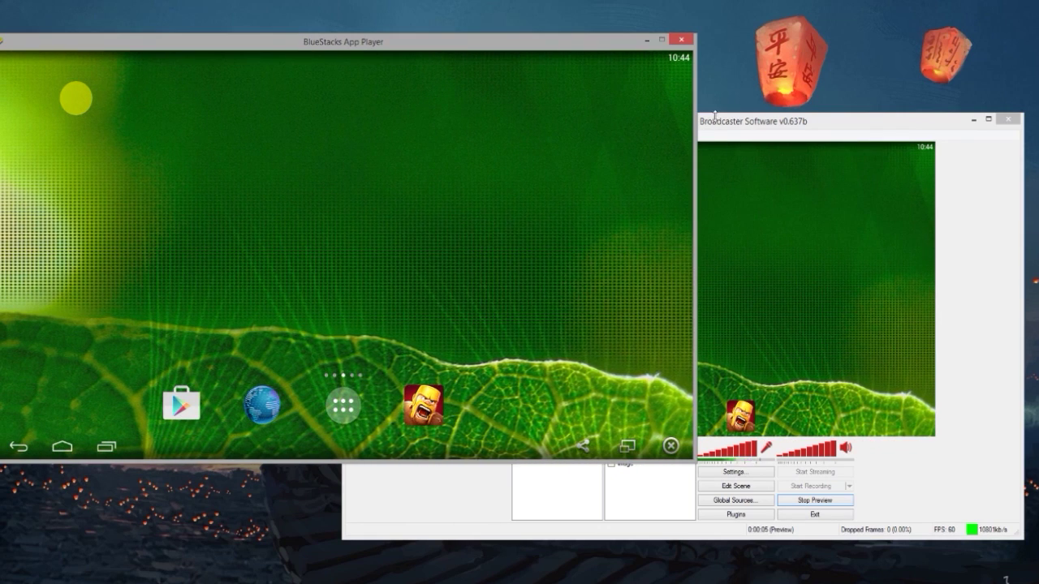
left_click_drag(716, 115, 768, 127)
left_click_drag(381, 230, 704, 230)
left_click_drag(772, 112, 757, 149)
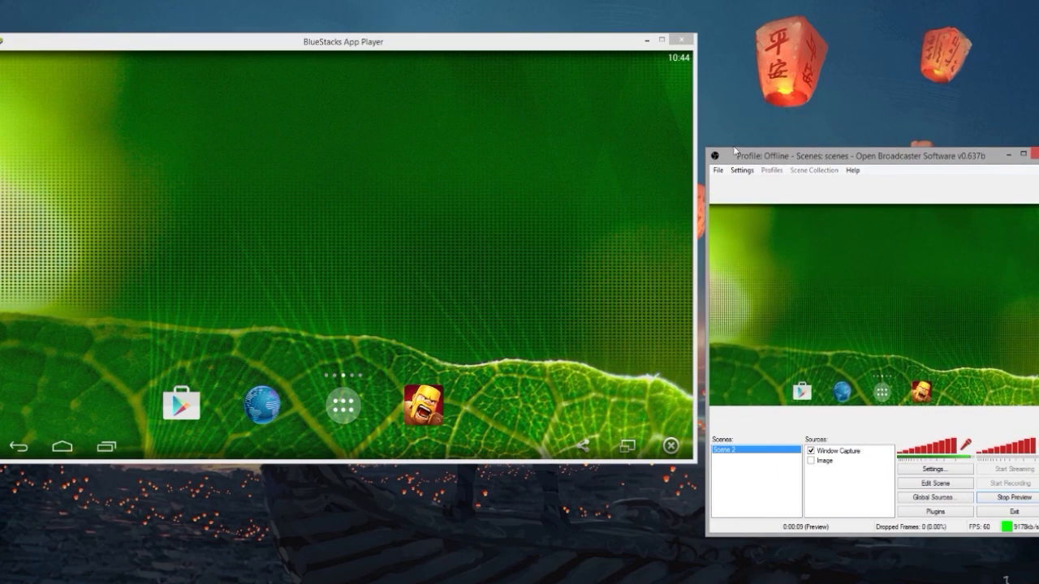
left_click_drag(533, 46, 378, 45)
left_click_drag(745, 154, 614, 151)
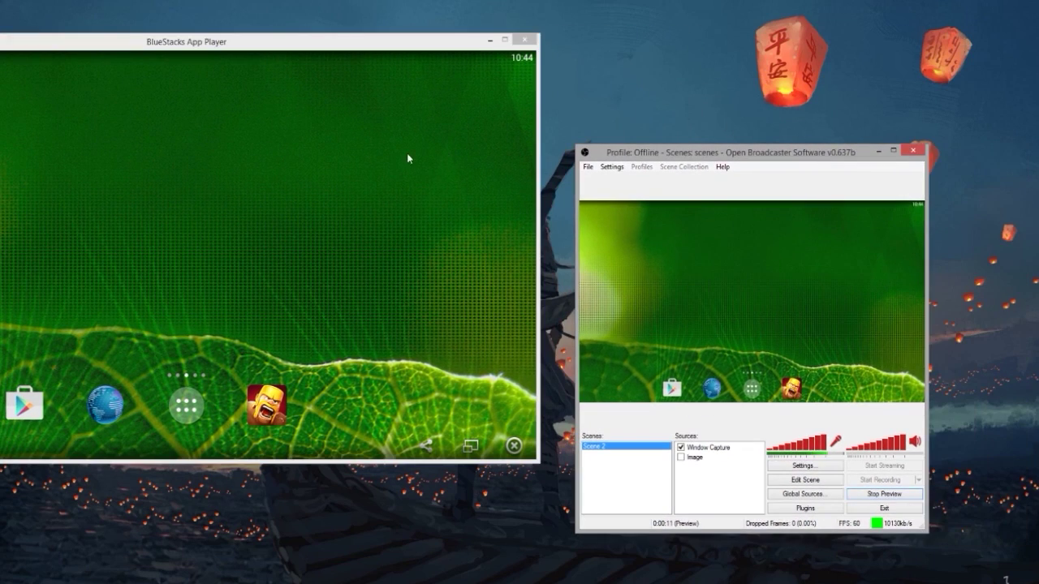
- Open the Android settings in BlueStacks, view the Accessibility section, decline the screen reader installation and return to the settings list
left_click_drag(447, 160, 483, 192)
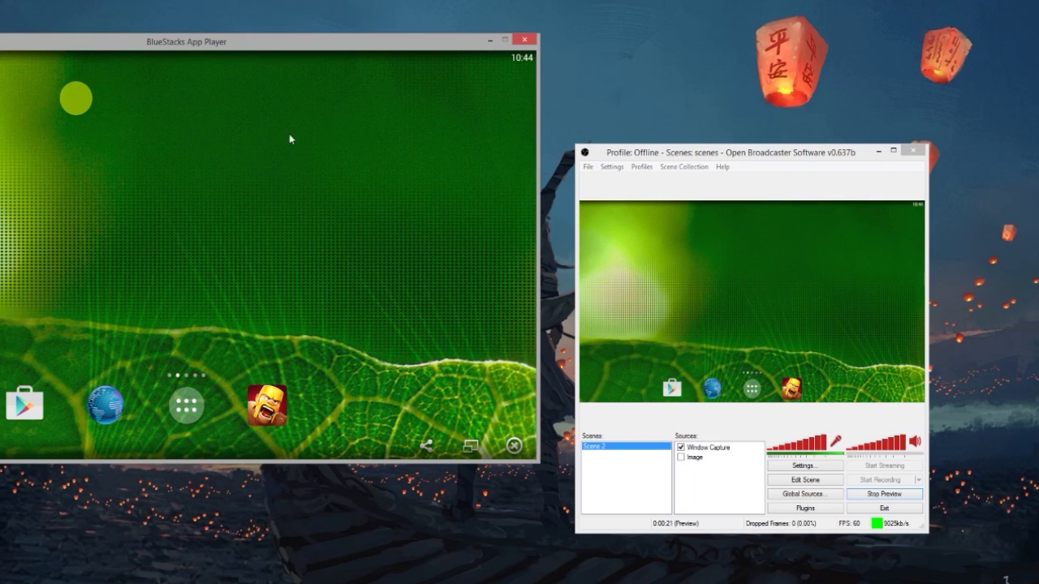
left_click_drag(293, 49, 407, 38)
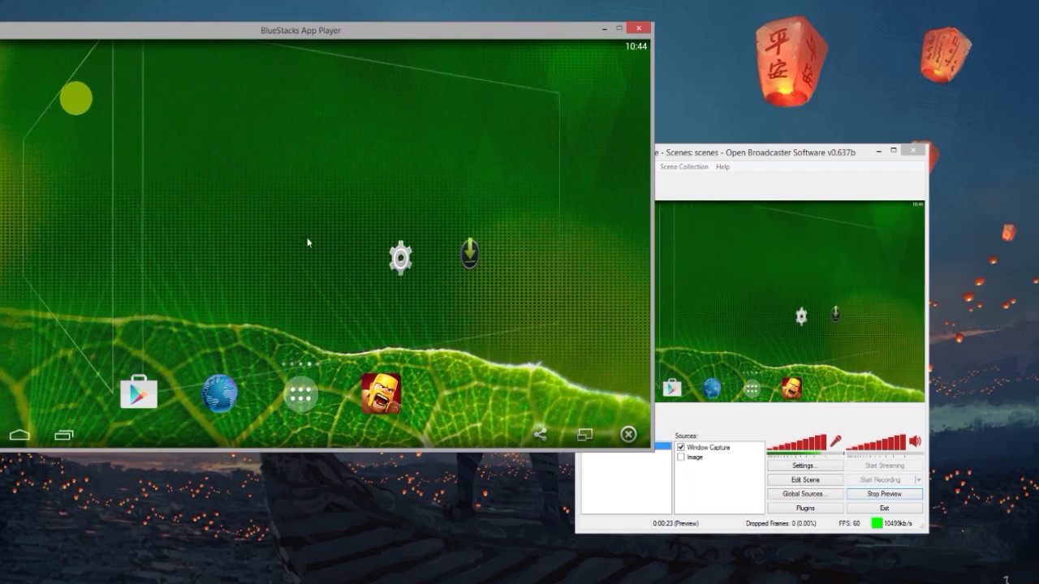
left_click(294, 264)
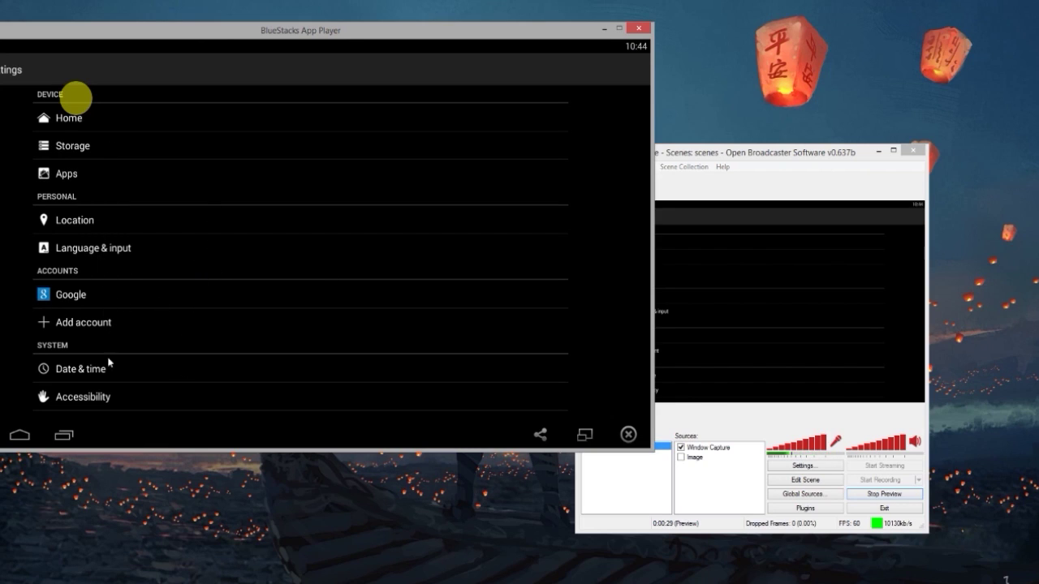
left_click(104, 402)
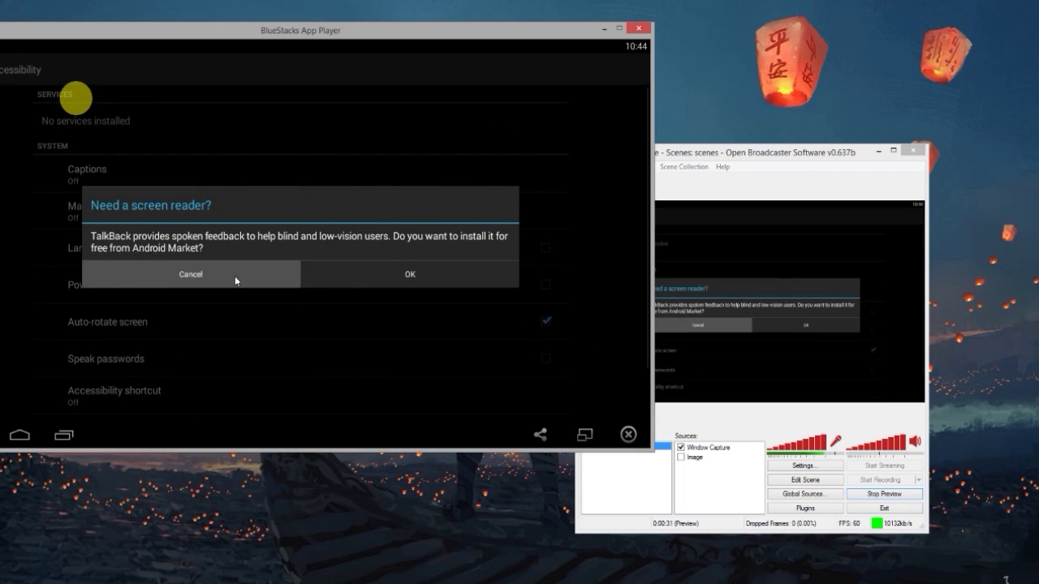
left_click(235, 277)
left_click_drag(164, 48, 378, 47)
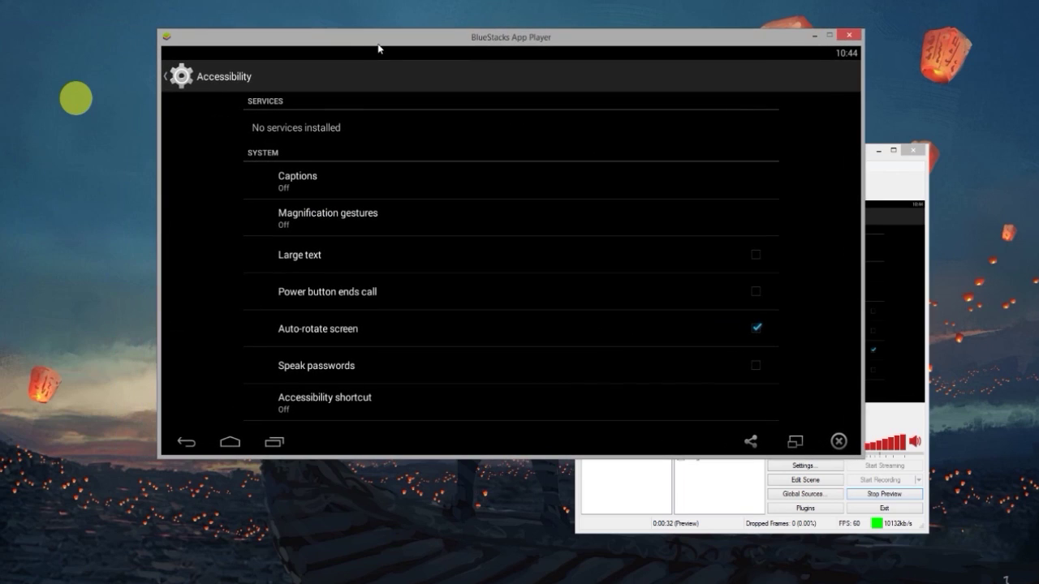
left_click(188, 441)
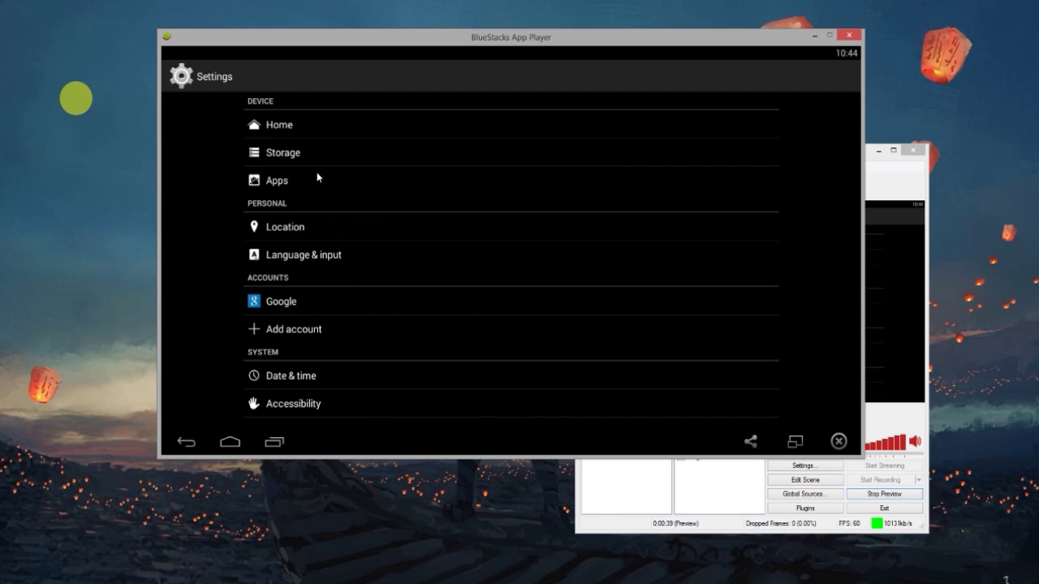
- Look through the Home and Apps sections of the Android settings and return to the home screen
left_click(277, 134)
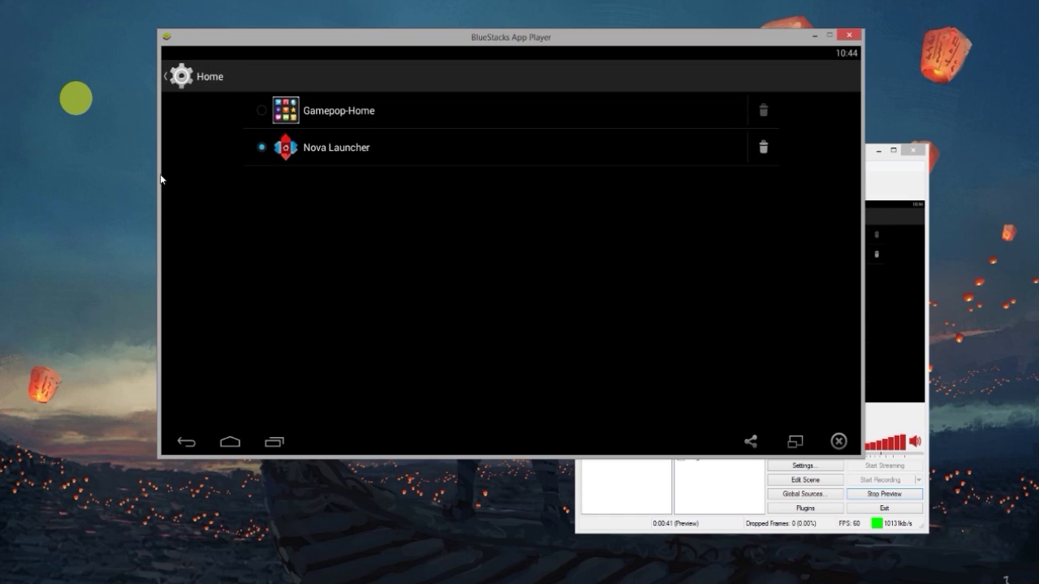
left_click(183, 446)
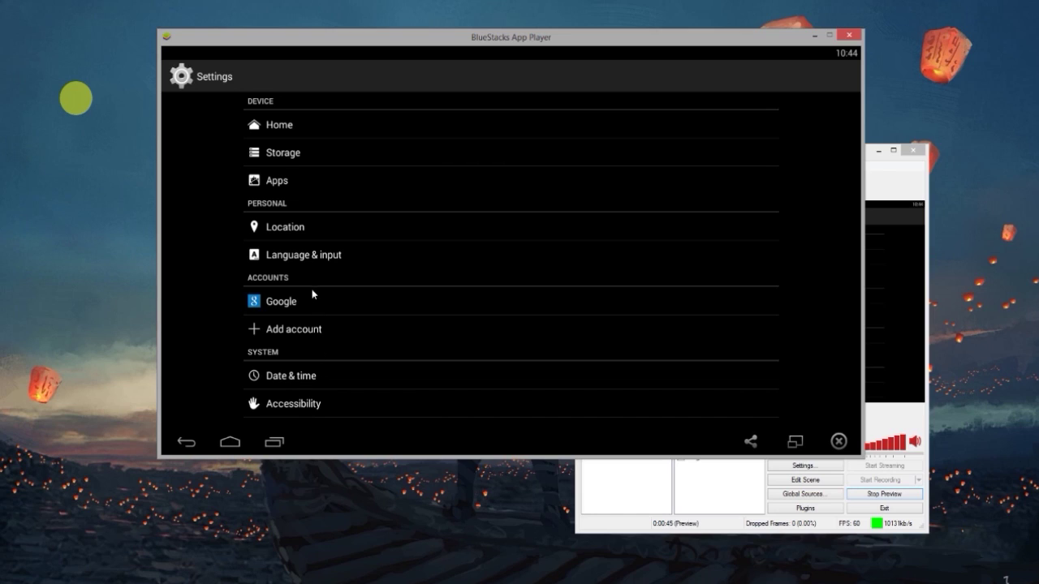
left_click(281, 181)
left_click(186, 442)
left_click(188, 441)
- Reposition the BlueStacks and Open Broadcaster Software windows so the whole stream preview is visible beside the emulator
left_click_drag(586, 38, 394, 26)
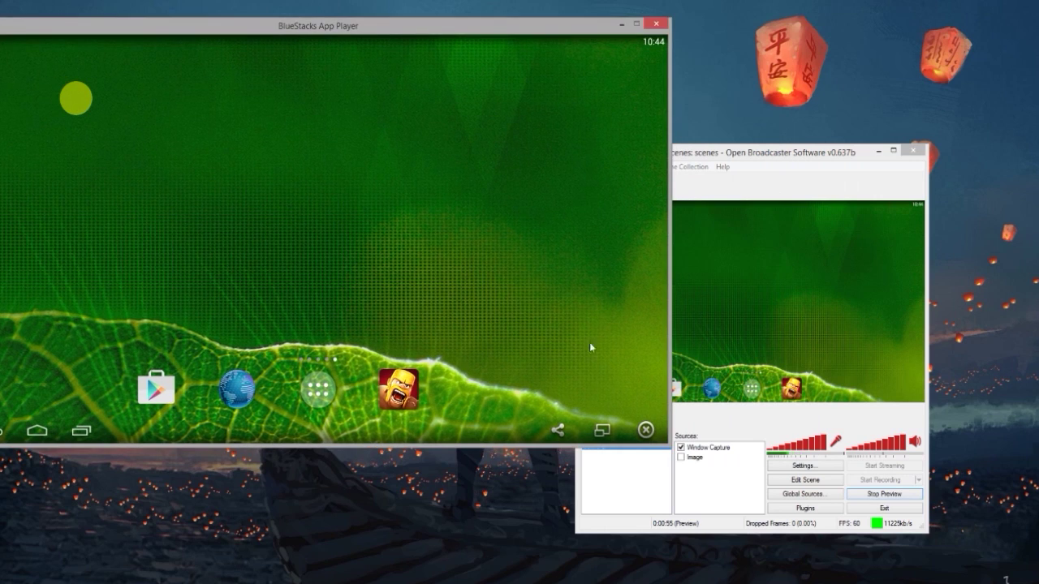
left_click(633, 502)
left_click_drag(319, 180, 908, 140)
left_click(782, 172)
left_click_drag(824, 141, 795, 138)
left_click_drag(218, 209, 410, 236)
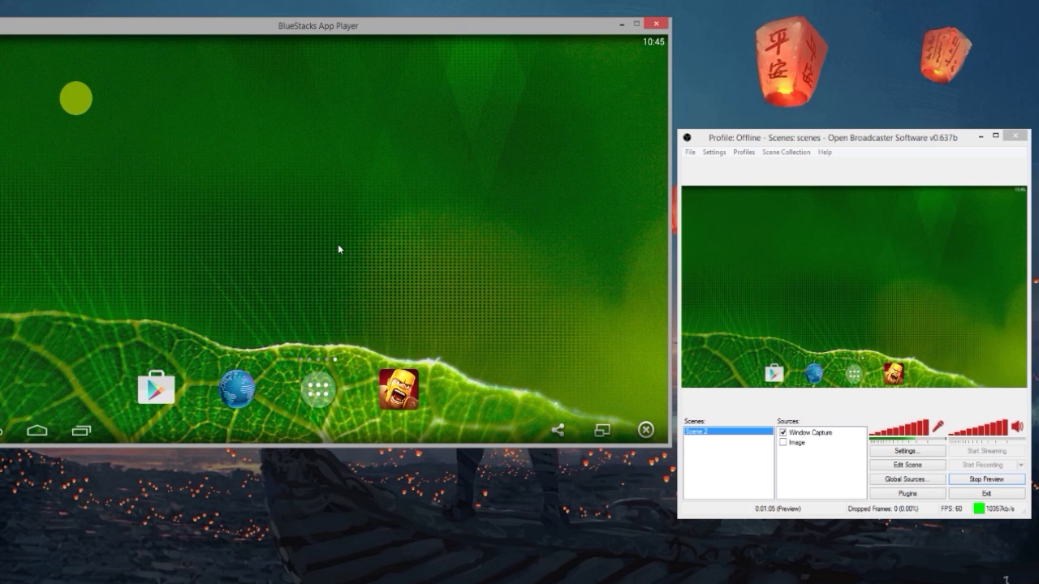
left_click_drag(338, 244, 328, 297)
- View the Play Store's front page, return to the BlueStacks home screen and launch Clash of Clans
left_click(173, 393)
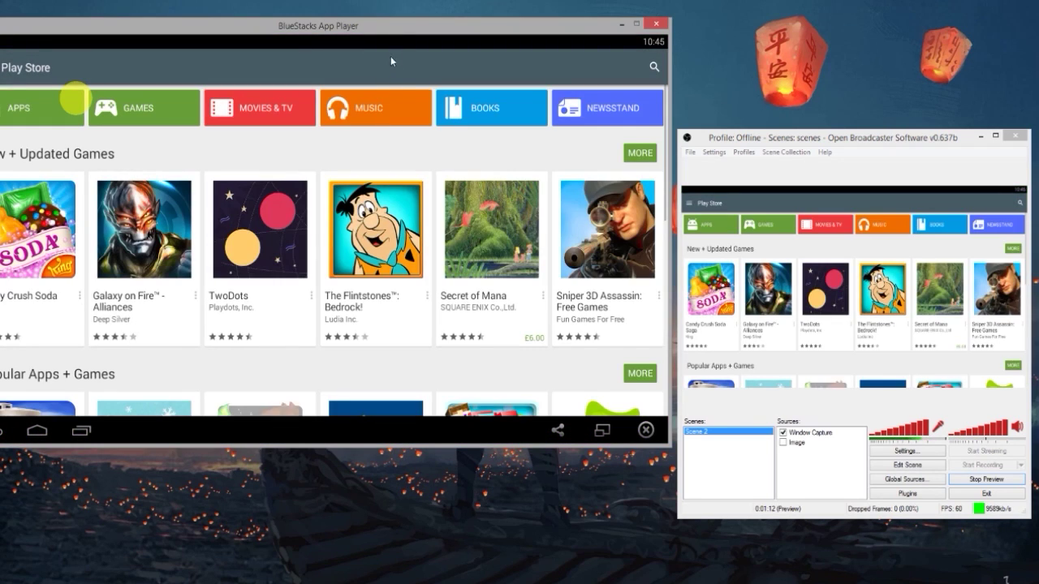
left_click_drag(396, 32, 431, 33)
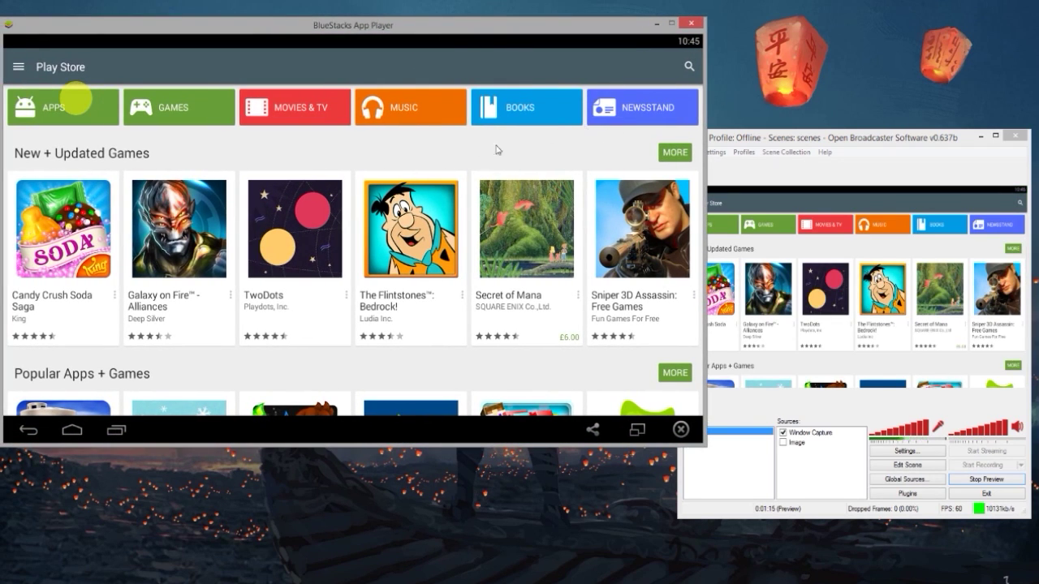
left_click(29, 428)
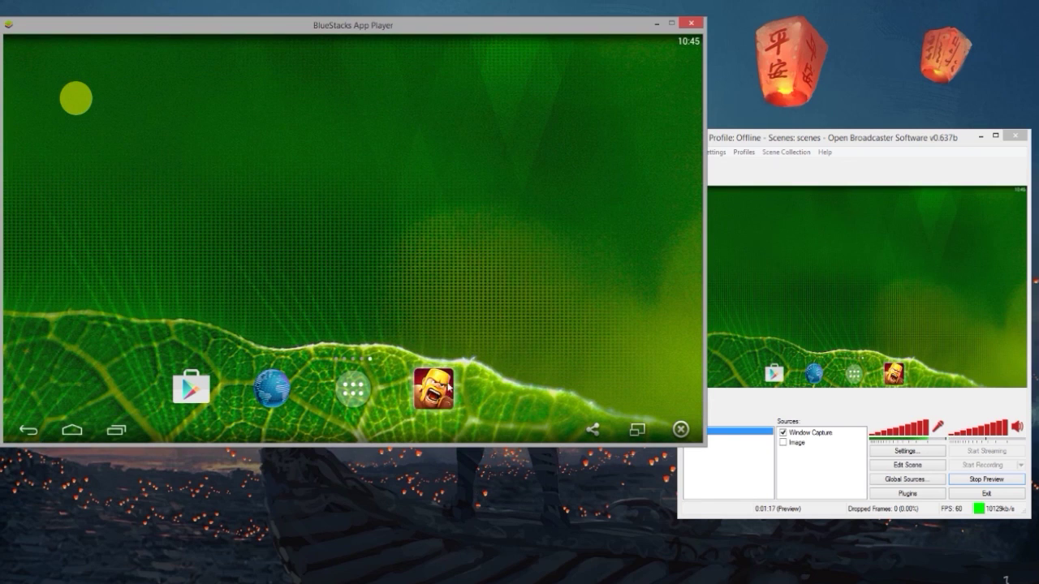
left_click(449, 392)
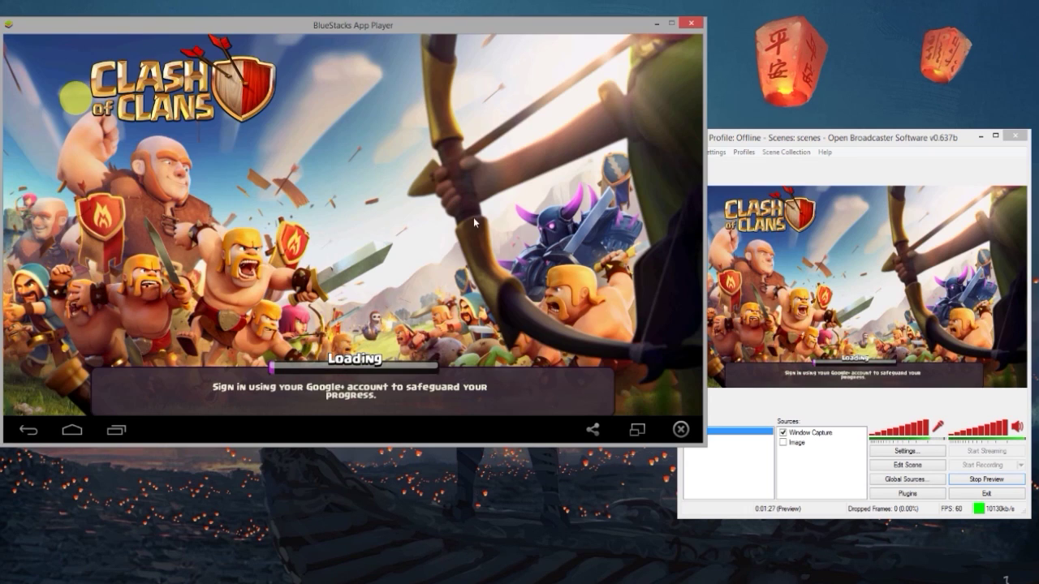
- View the properties of Scene 2's Window Capture source in Open Broadcaster Software and close them without changes
left_click(830, 144)
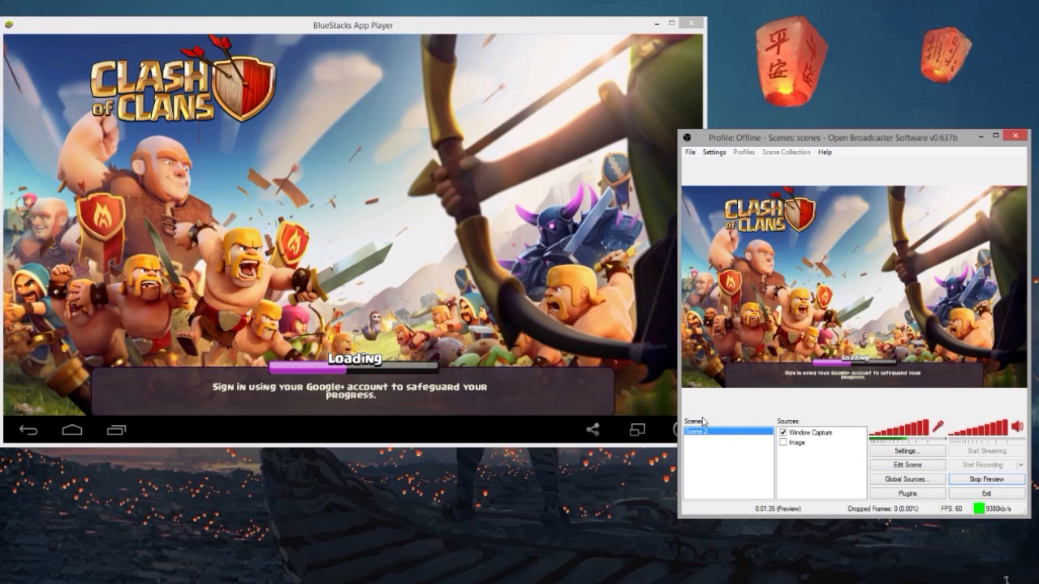
left_click(825, 434)
right_click(815, 437)
left_click(846, 509)
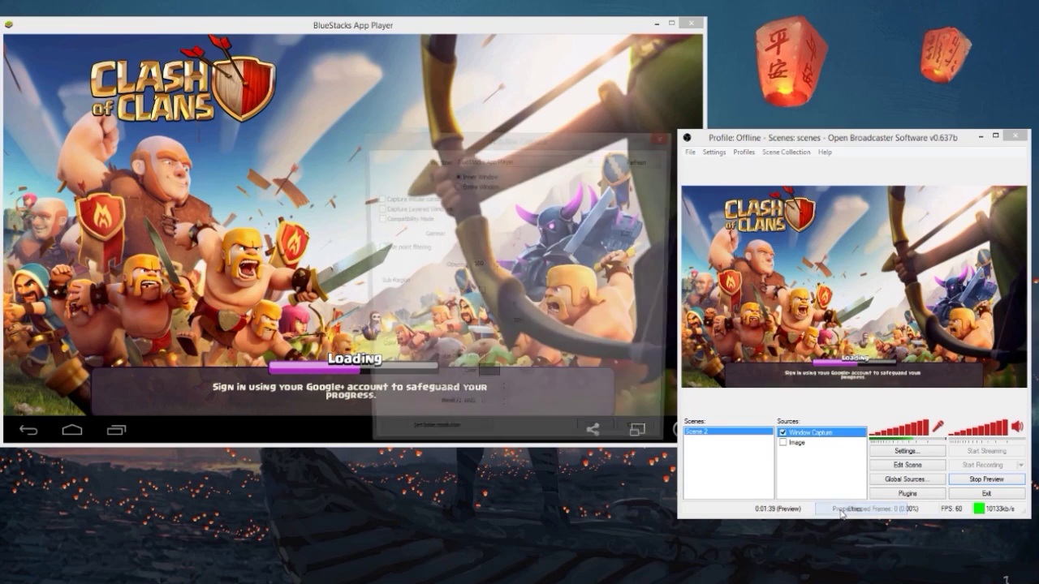
left_click(669, 140)
right_click(810, 464)
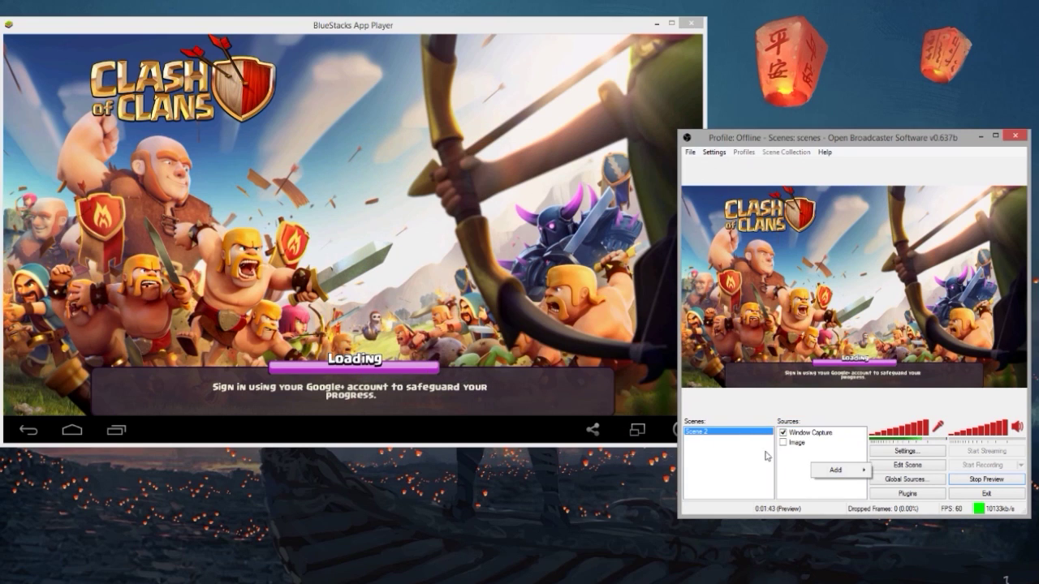
- Add a new scene in Open Broadcaster Software, keeping the suggested name Scene
left_click(697, 436)
right_click(711, 459)
left_click(742, 462)
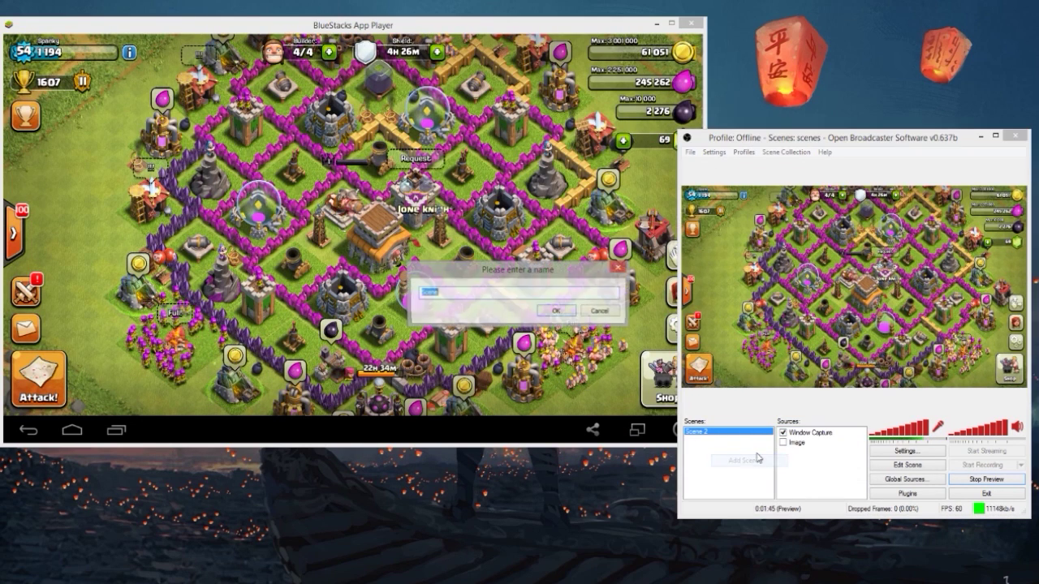
left_click(539, 307)
- Add a Window Capture source for the inner window of BlueStacks App Player, with mouse cursor capture turned off
right_click(812, 443)
mouse_move(837, 453)
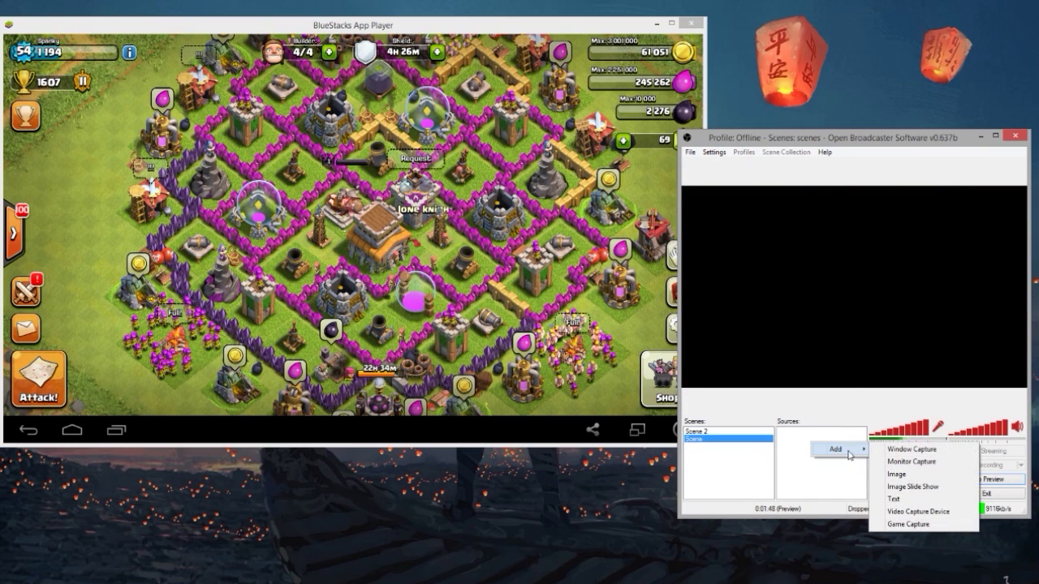
left_click(913, 450)
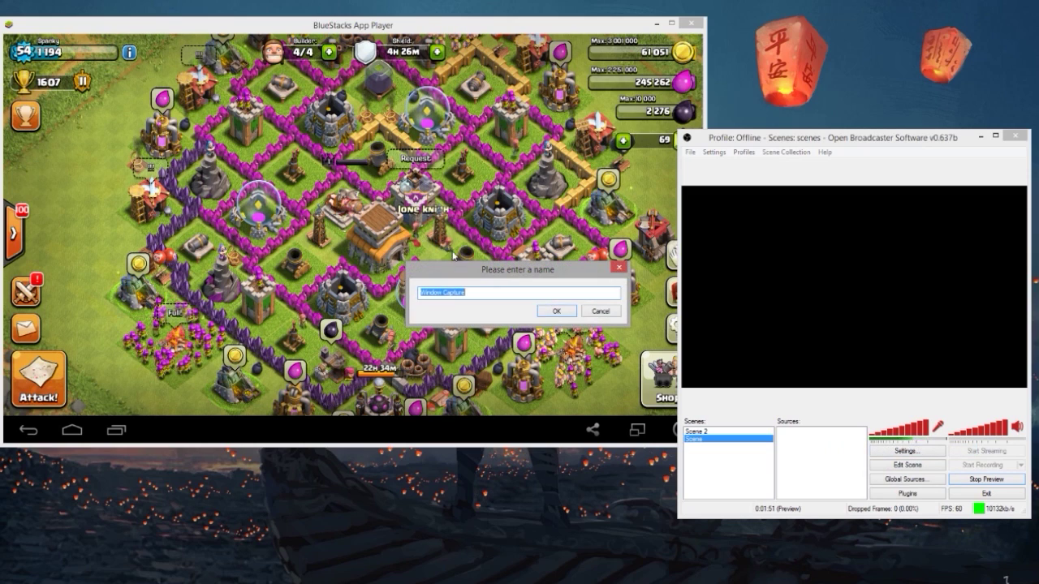
left_click(539, 308)
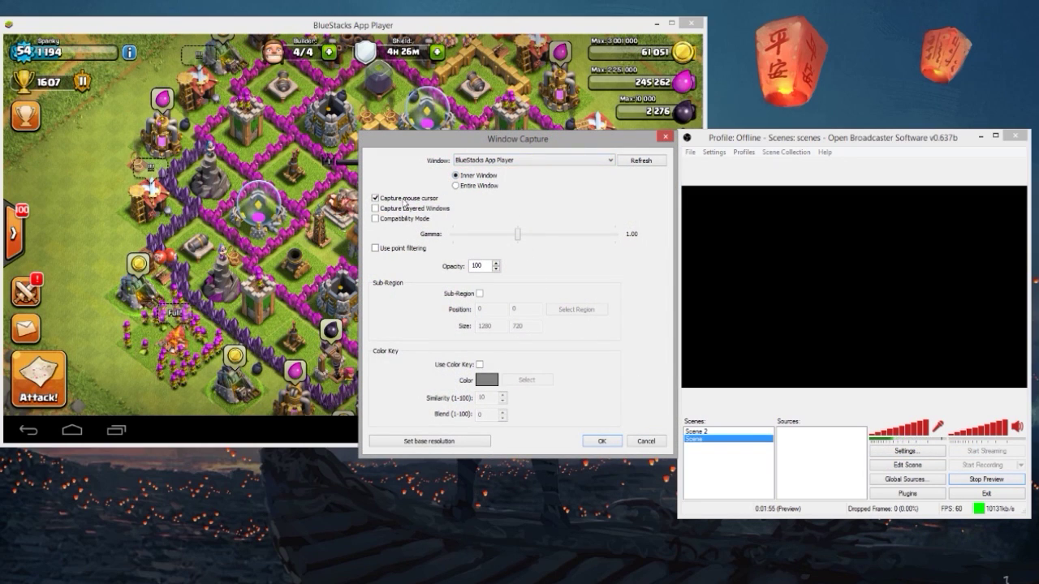
left_click(376, 198)
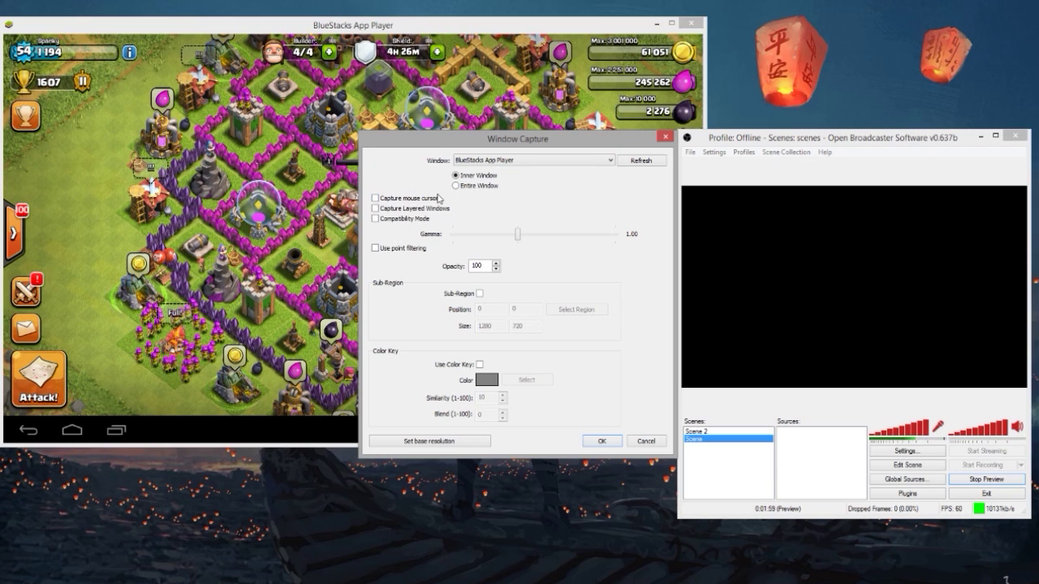
left_click(619, 442)
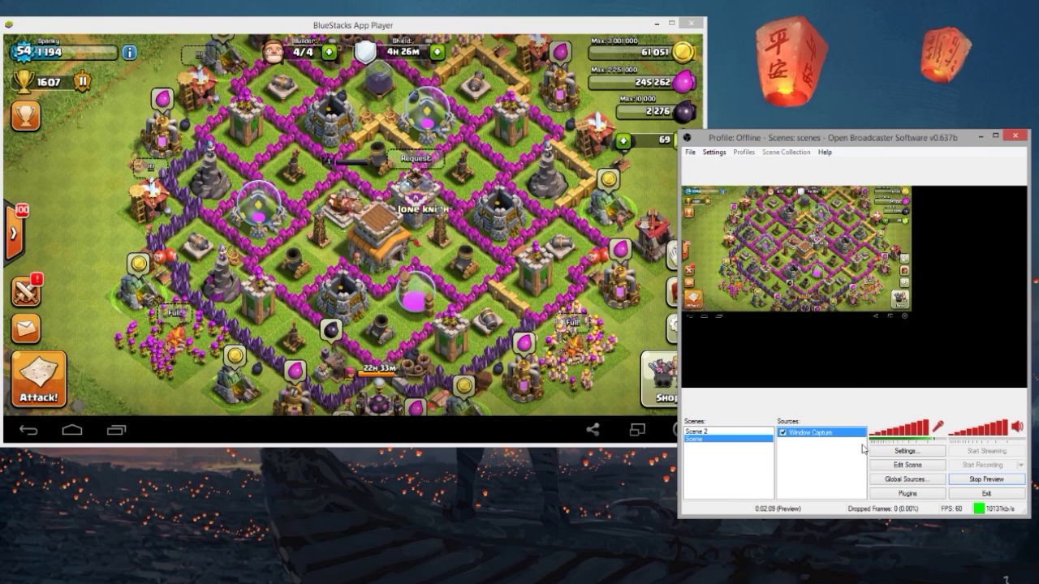
- Enable scene editing and enlarge the captured BlueStacks window to fill the whole preview frame
left_click(908, 465)
left_click_drag(912, 319, 1026, 386)
left_click(726, 399)
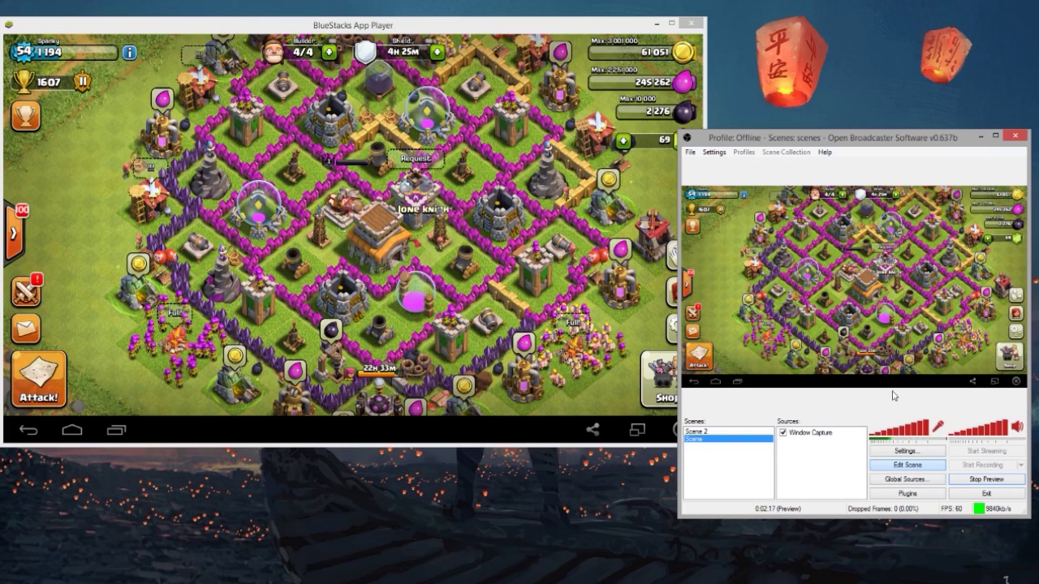
- Stretch the Window Capture source's lower edge below the frame so the Android navigation bar is cut off
left_click(816, 435)
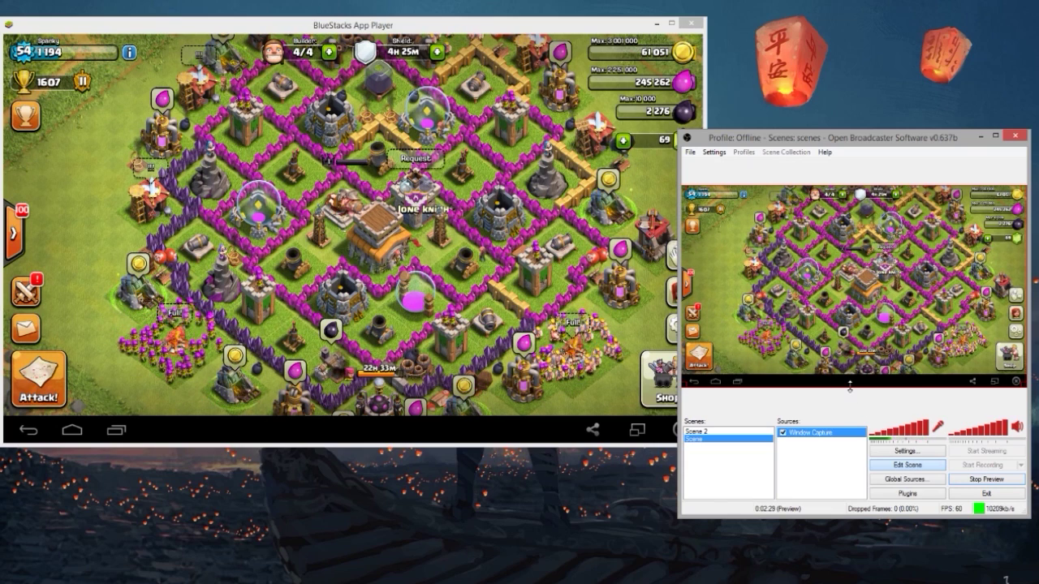
left_click_drag(850, 388, 850, 399)
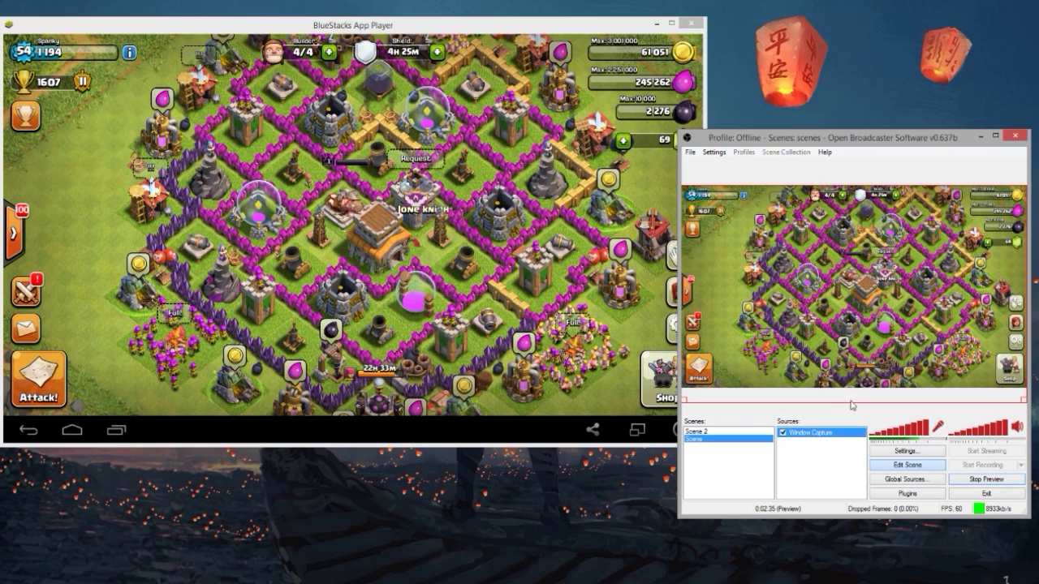
left_click(838, 486)
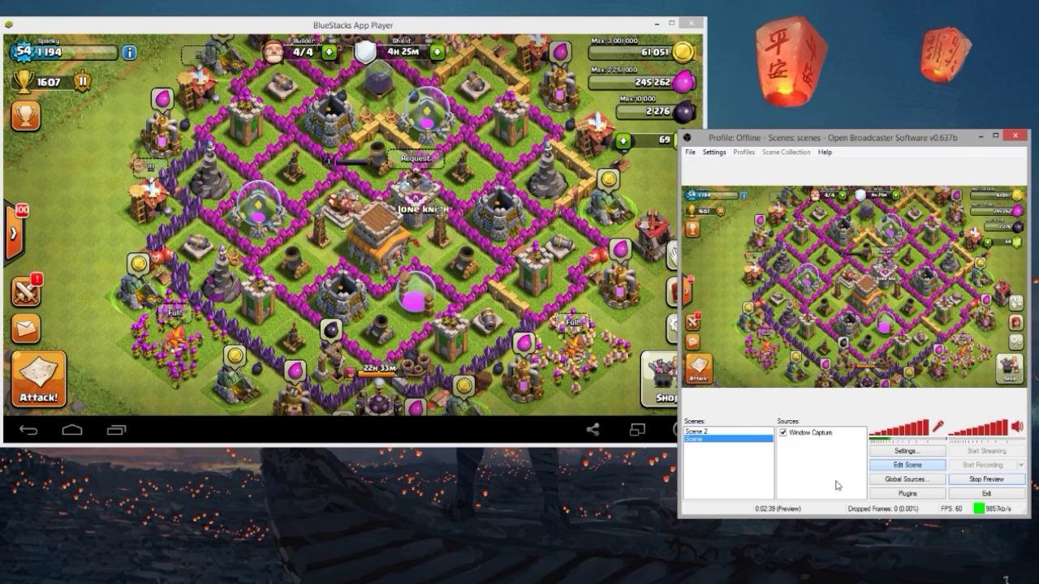
- Switch to BlueStacks App Player and collect the gold and elixir from the mines and collectors on the village's east and southeast sides
left_click(487, 354)
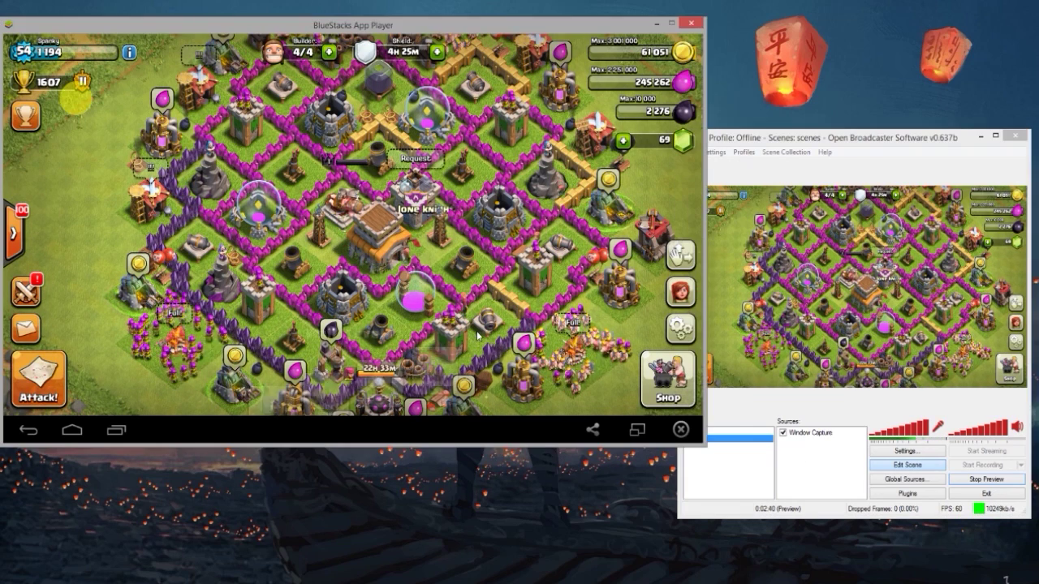
left_click(647, 181)
scroll(647, 187, "down", 1)
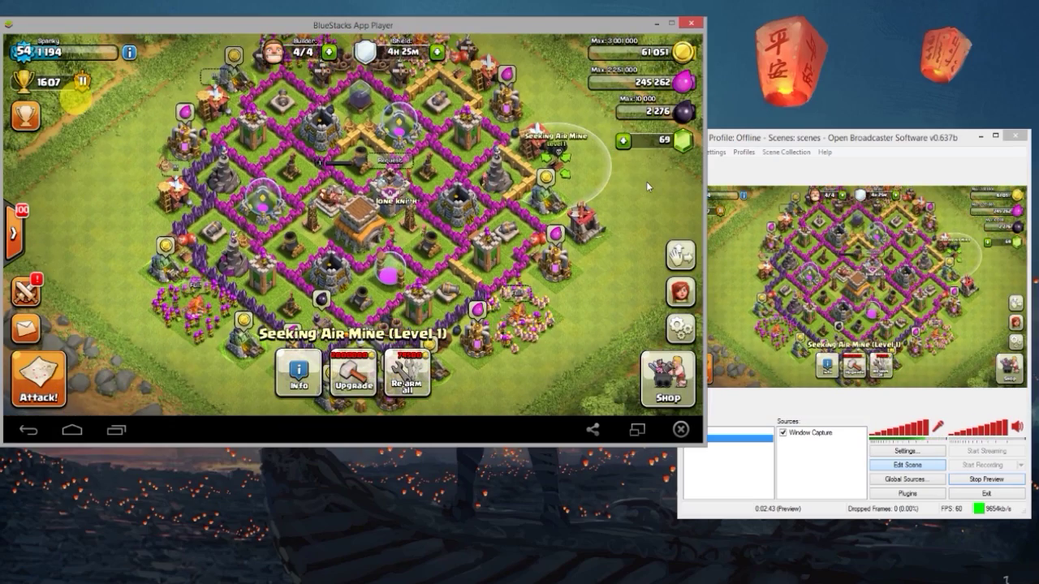
left_click(550, 195)
left_click(556, 256)
left_click(480, 351)
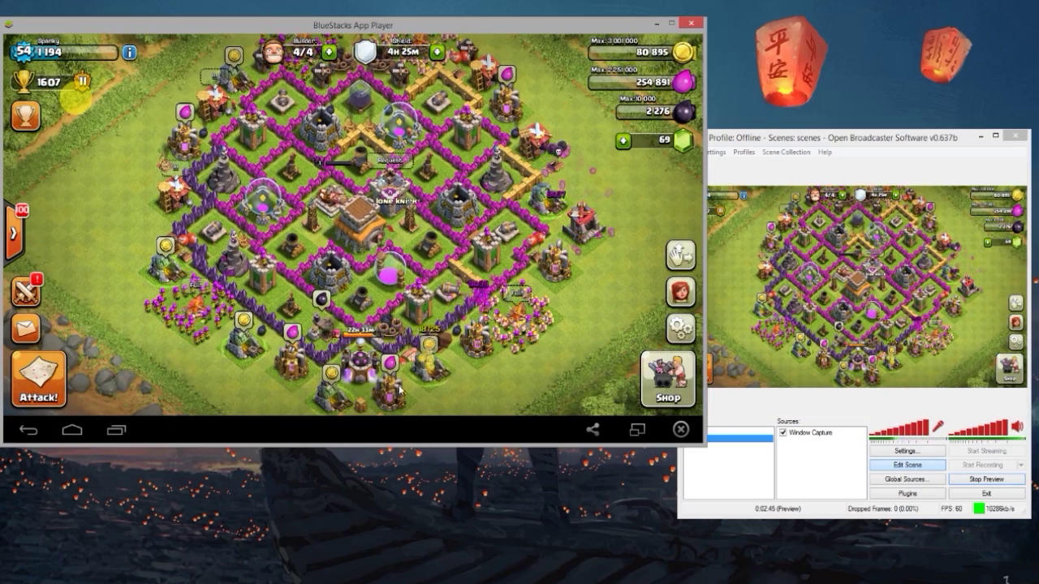
left_click(447, 342)
left_click(431, 366)
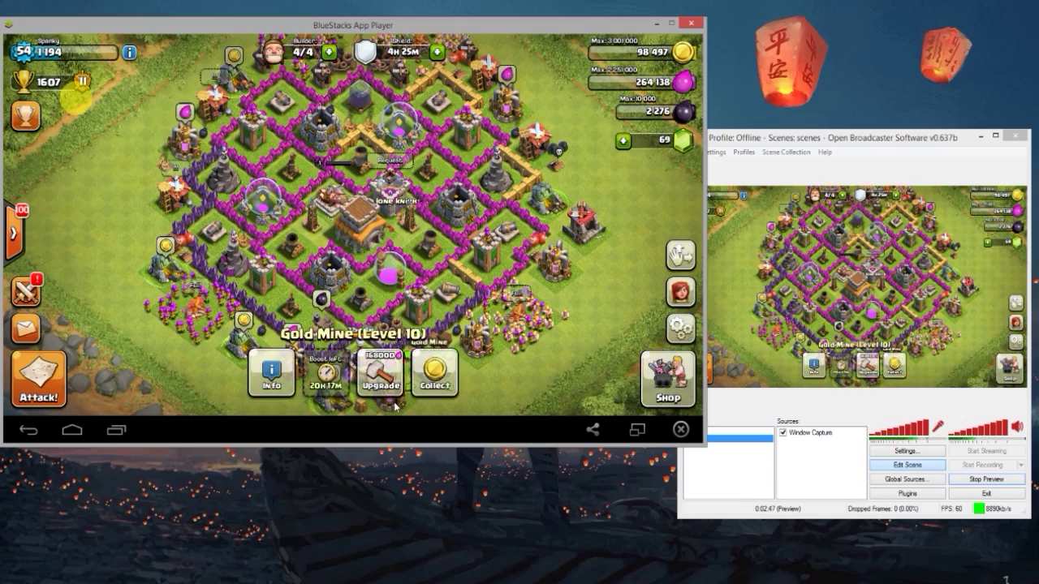
- Collect the resources from the remaining gold mines and elixir collectors along the village's south, west and north sides
left_click(333, 399)
left_click(290, 359)
left_click(248, 354)
left_click(167, 265)
left_click(185, 136)
left_click(234, 77)
left_click_drag(392, 46, 373, 111)
left_click(489, 148)
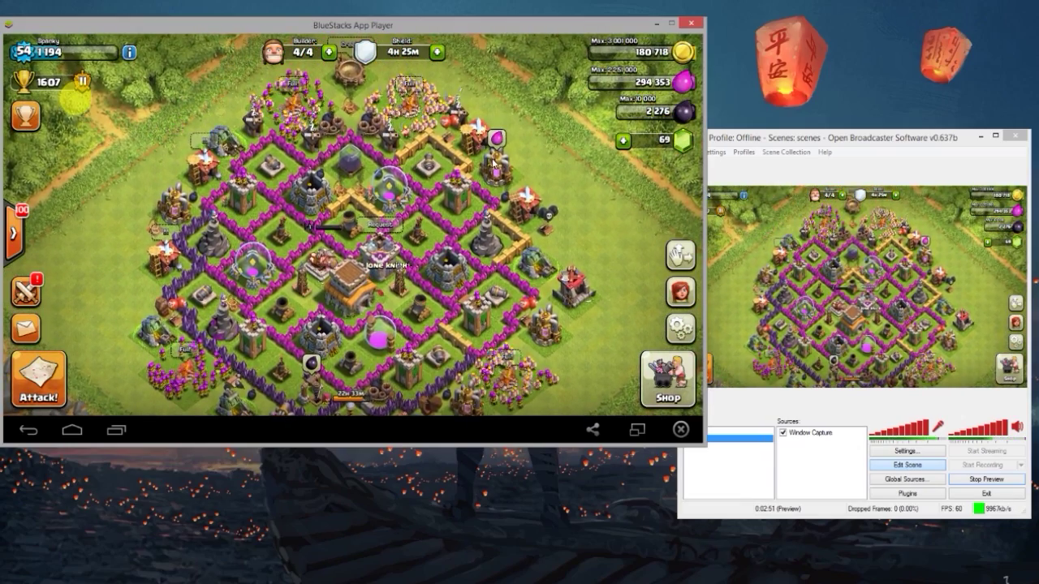
- Move and zoom around the Clash of Clans village to check how the Open Broadcaster Software preview follows the gameplay
left_click_drag(384, 411, 400, 259)
scroll(401, 258, "down", 5)
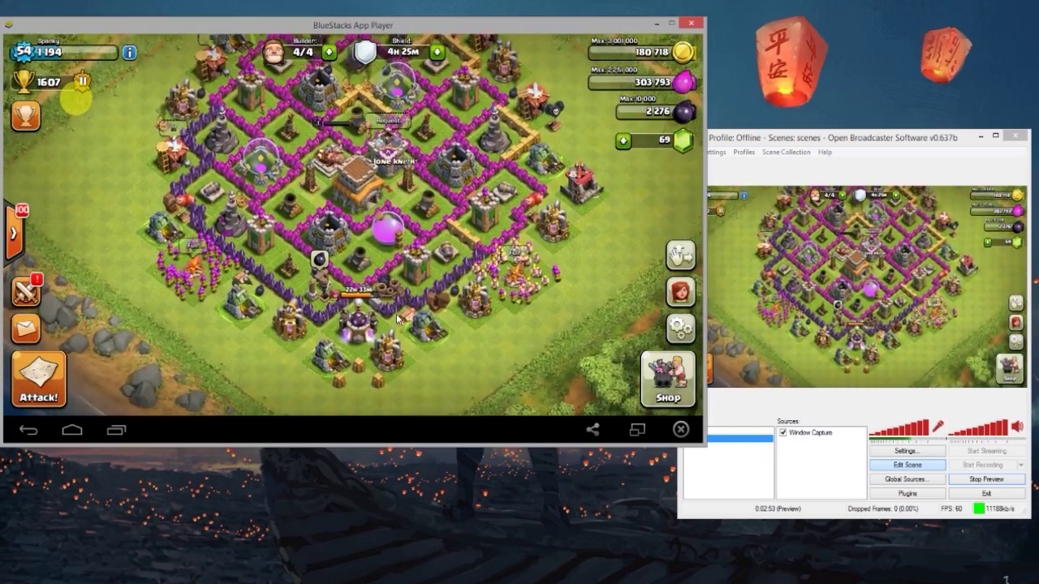
scroll(367, 271, "up", 2)
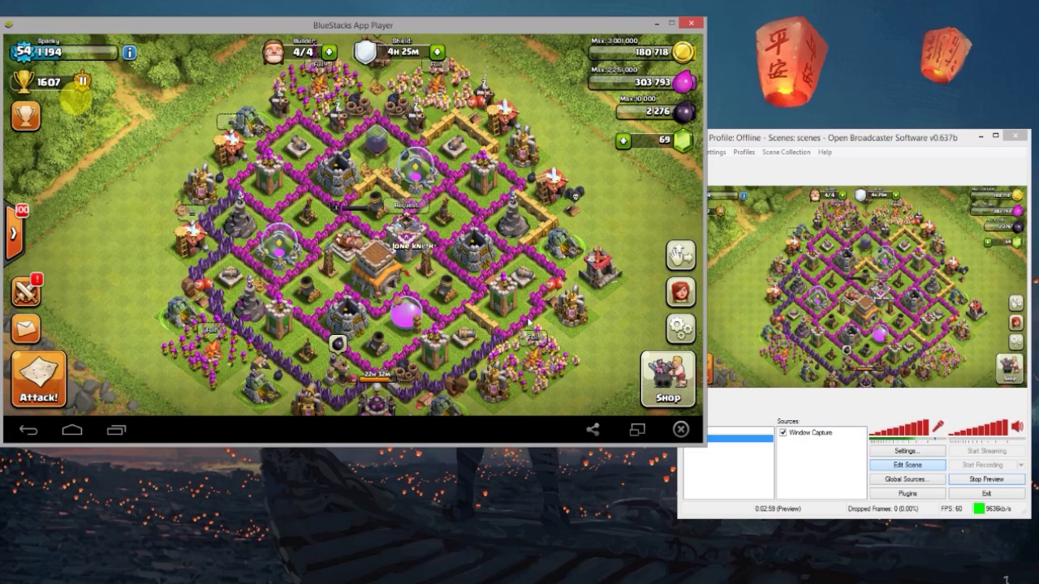
scroll(591, 189, "down", 1)
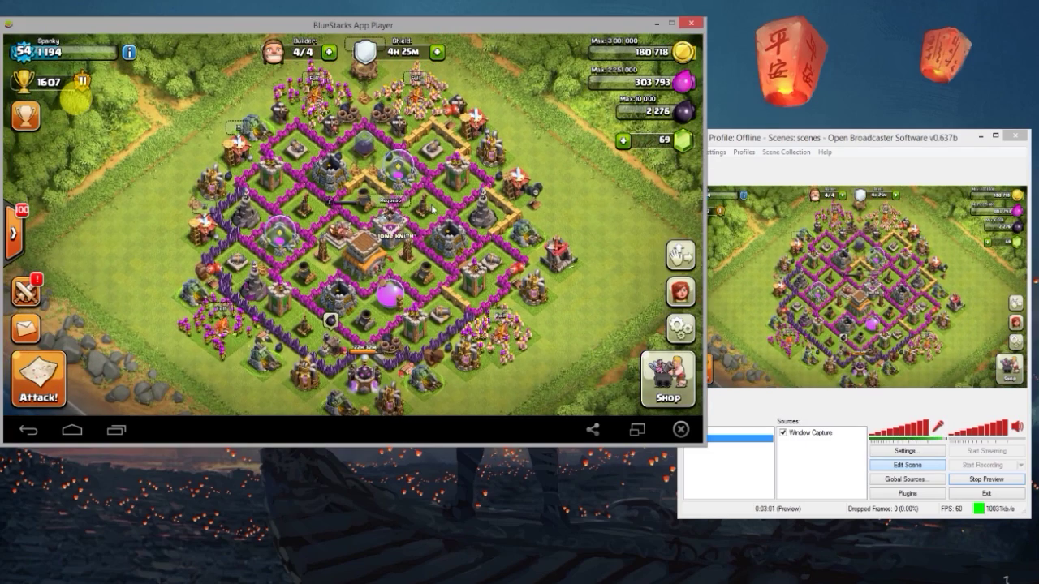
left_click_drag(361, 258, 47, 250)
left_click_drag(390, 250, 355, 210)
left_click_drag(328, 252, 381, 215)
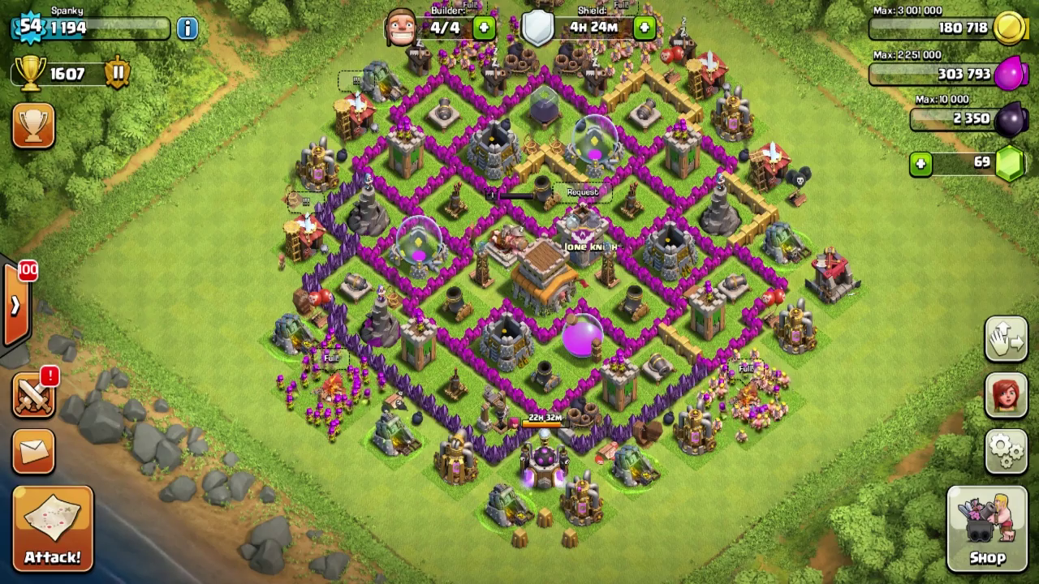
- Examine the full-screen Clash of Clans village from its northern to its southern edge to judge the captured picture's sharpness and smoothness
left_click_drag(519, 268, 537, 310)
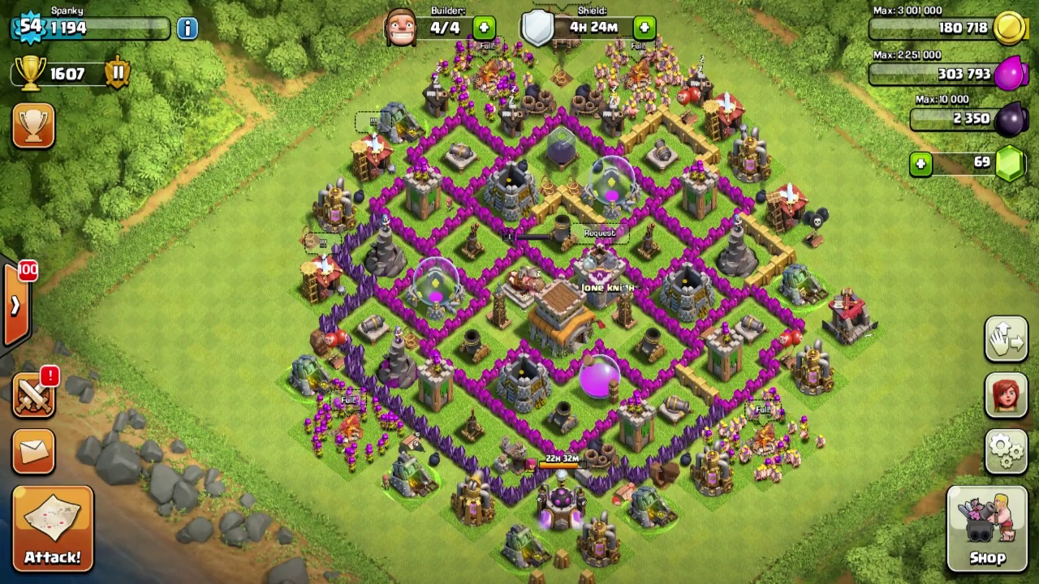
left_click_drag(519, 292, 519, 253)
scroll(519, 293, "down", 2)
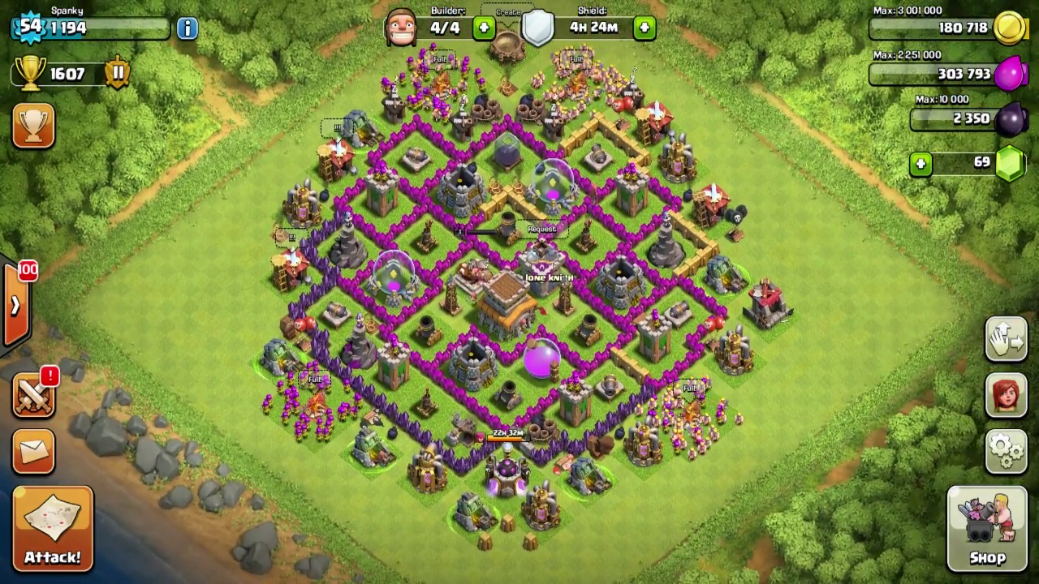
left_click_drag(520, 292, 519, 341)
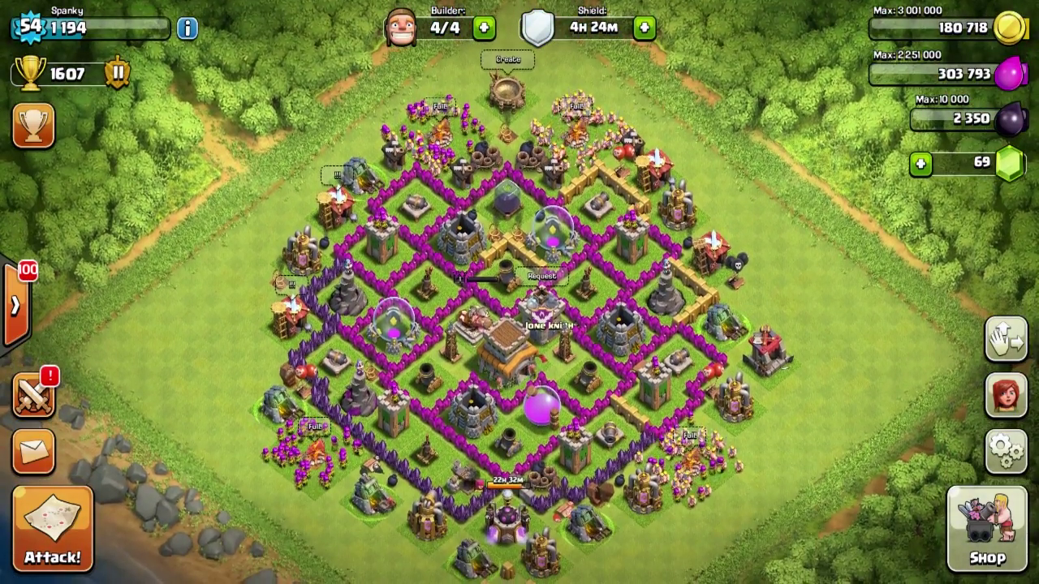
left_click_drag(519, 292, 519, 198)
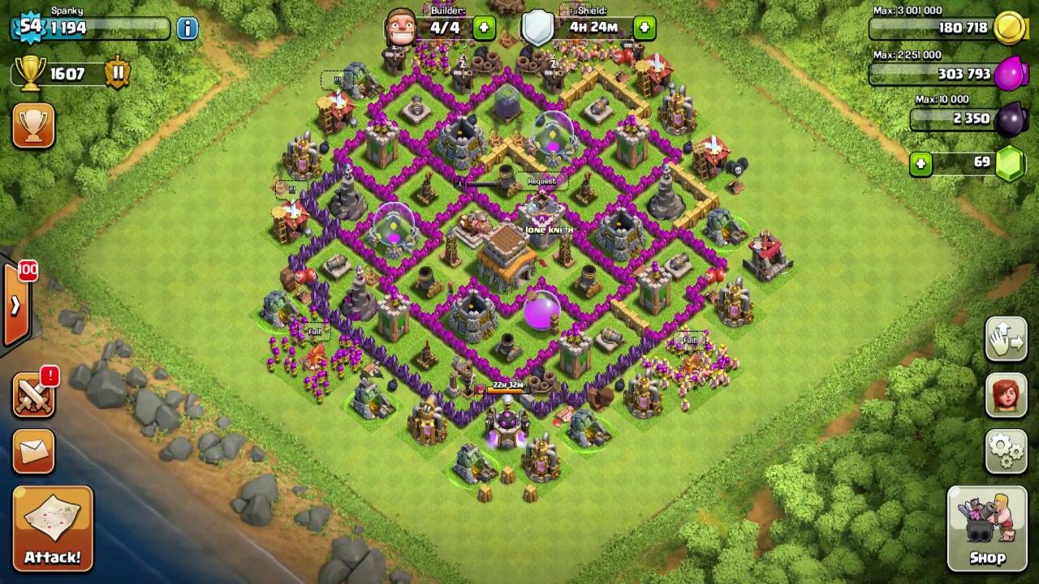
left_click_drag(520, 292, 520, 345)
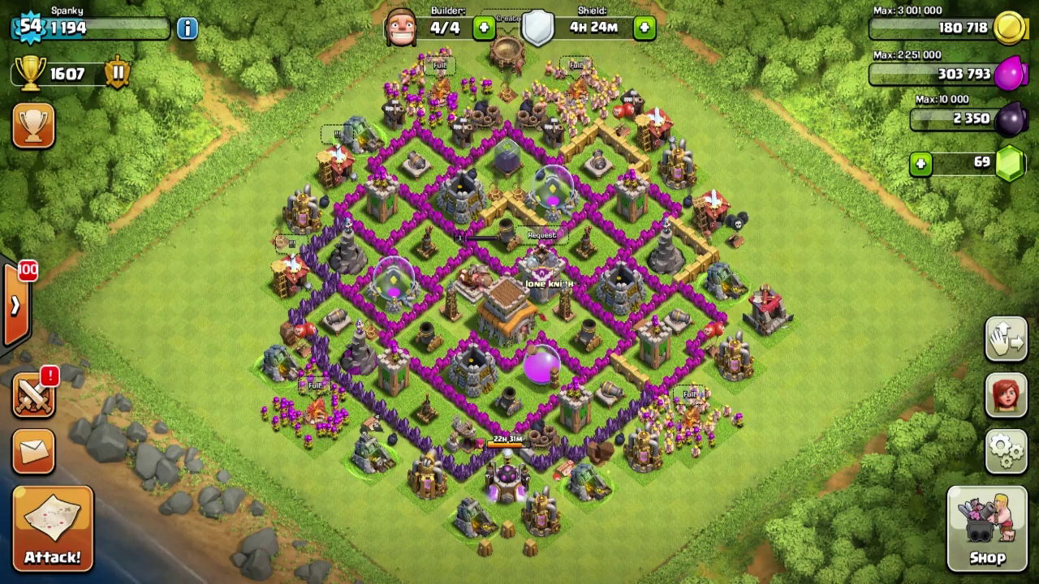
left_click_drag(519, 292, 520, 219)
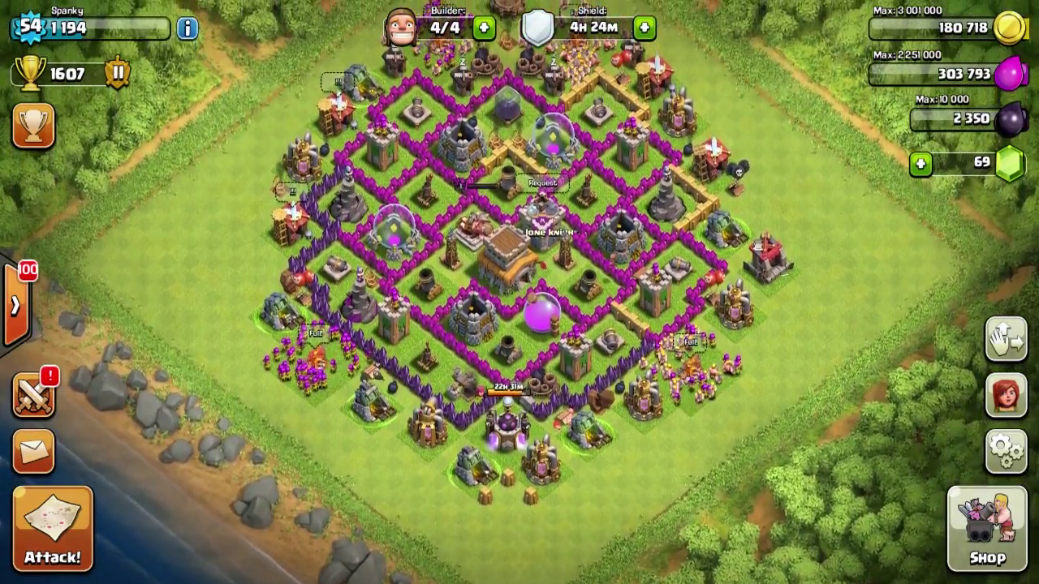
left_click_drag(520, 292, 519, 384)
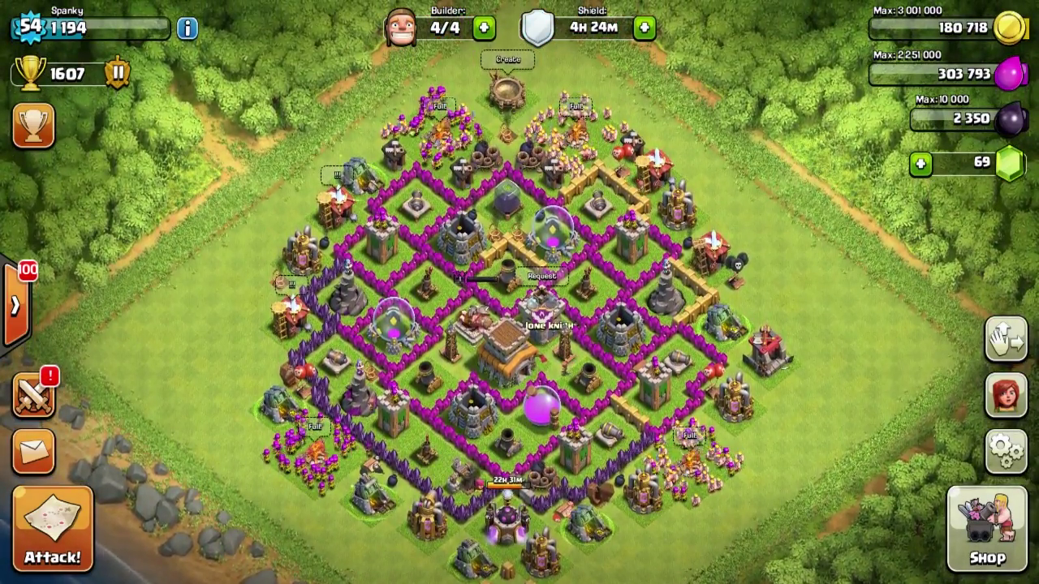
left_click_drag(520, 293, 520, 118)
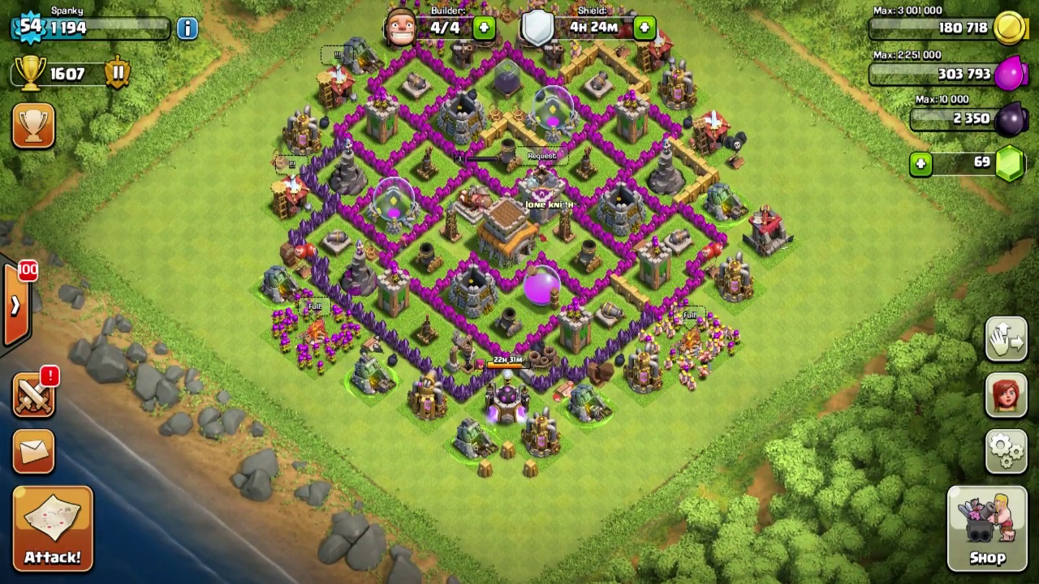
left_click_drag(520, 292, 519, 353)
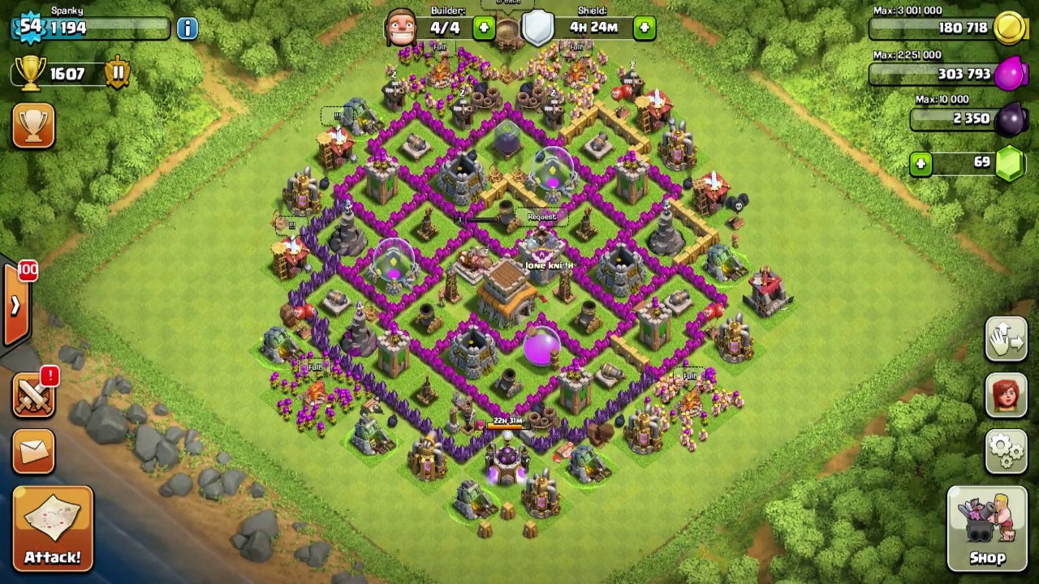